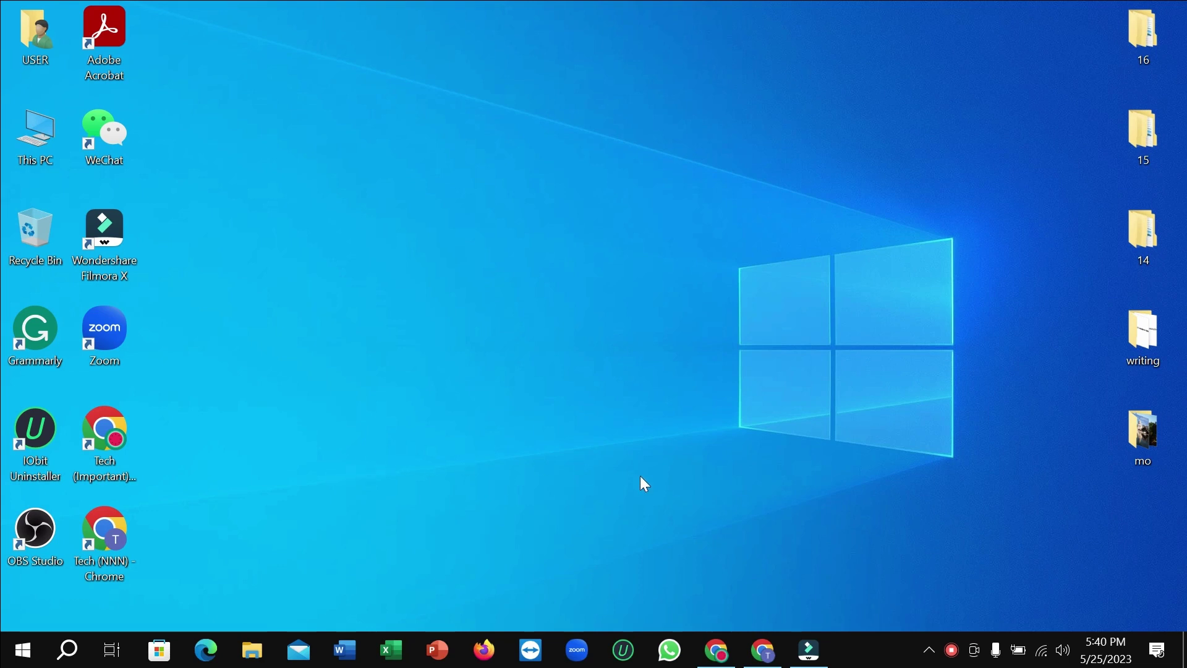
Search Google in a new Chrome tab for 'capcut for pc'
left_click(763, 649)
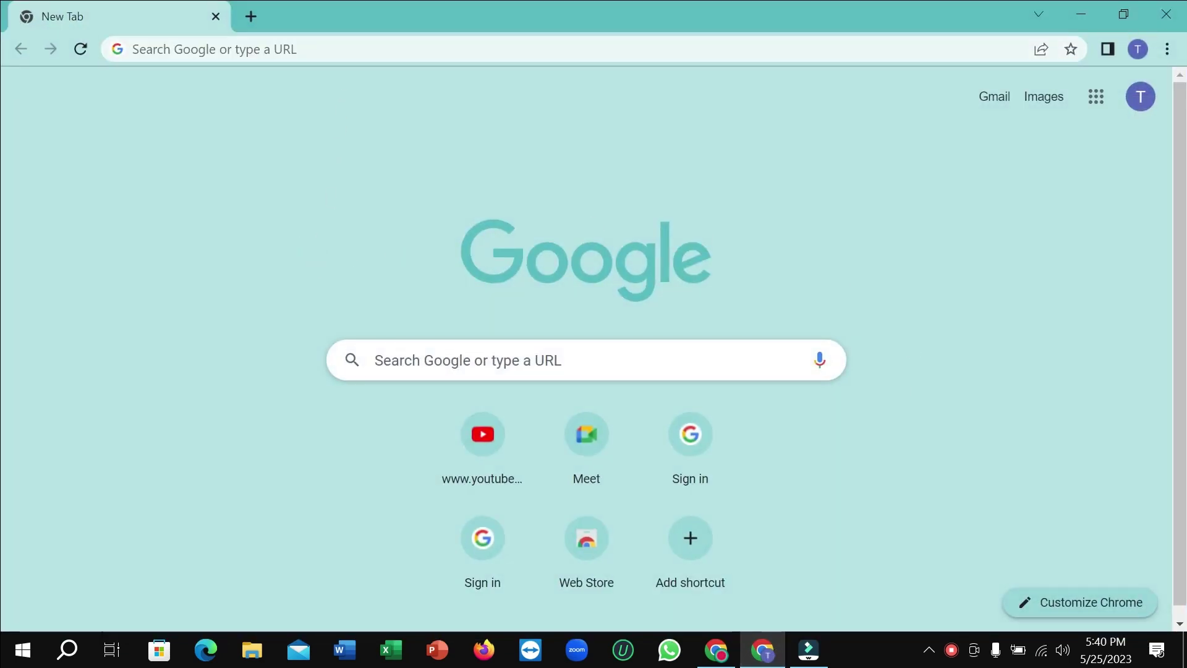
left_click(352, 51)
type("c")
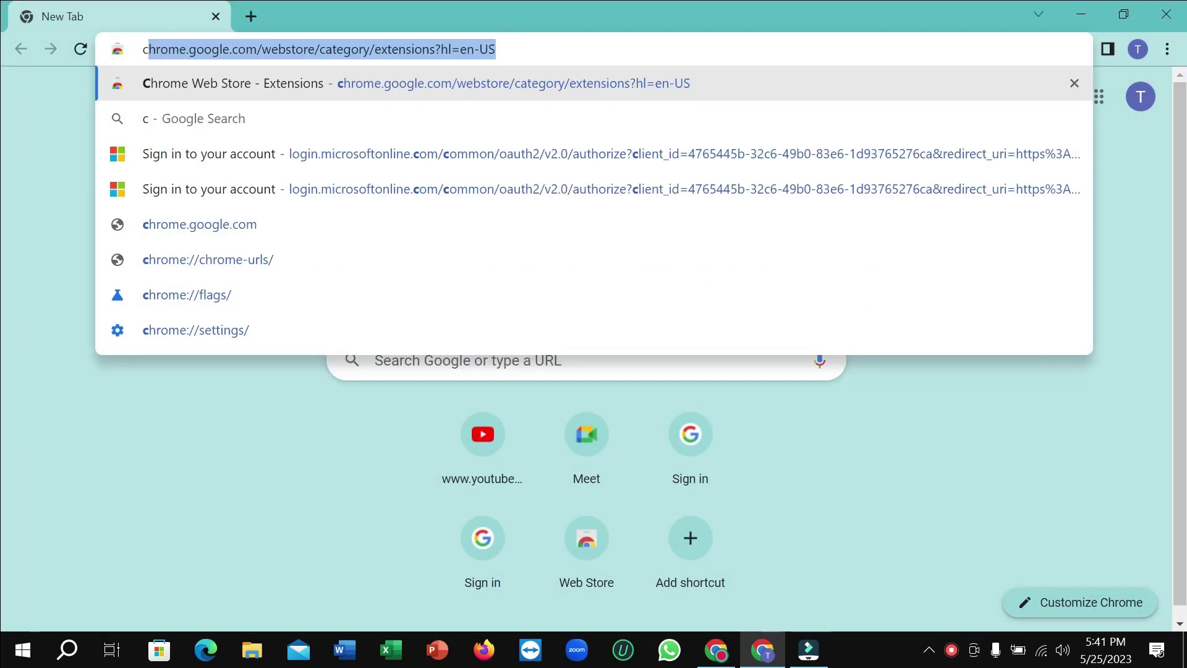
type("apcut")
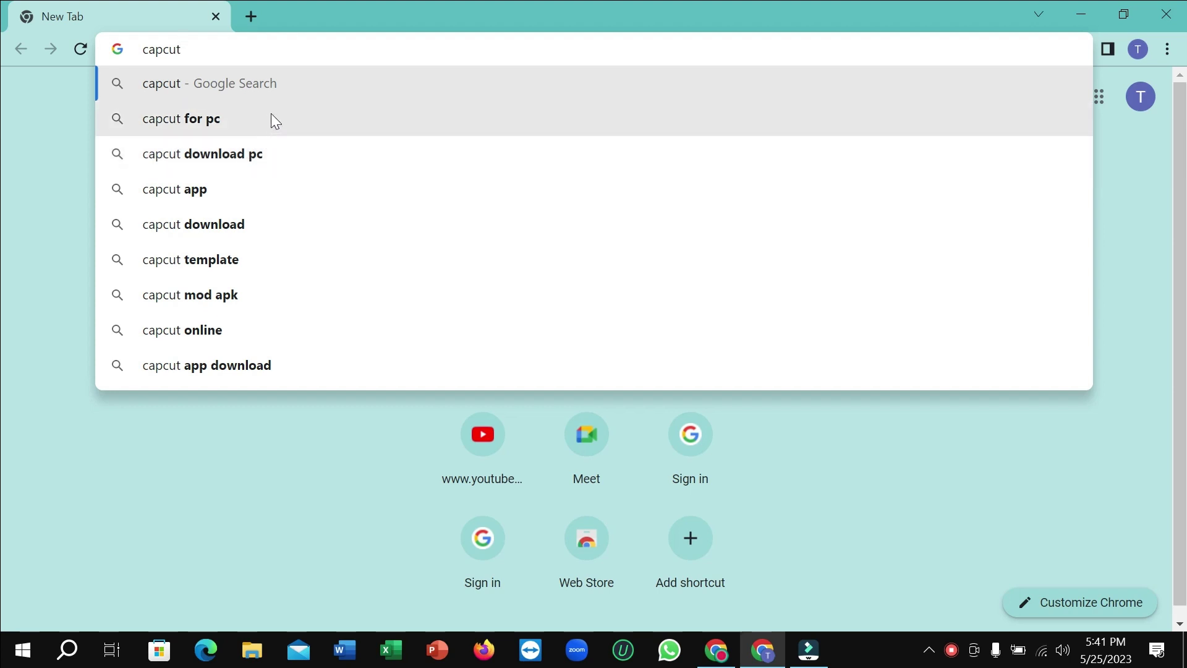
left_click(271, 113)
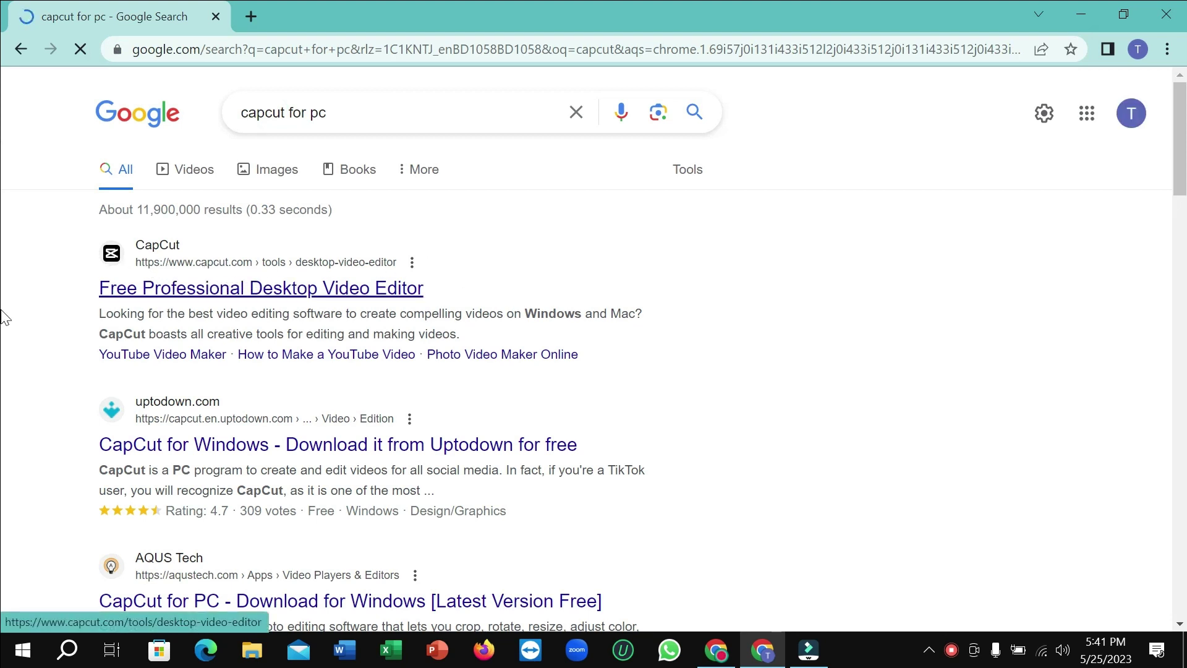
Open CapCut's 'Free Professional Desktop Video Editor' page and dismiss the Google sign-in prompt
left_click(212, 290)
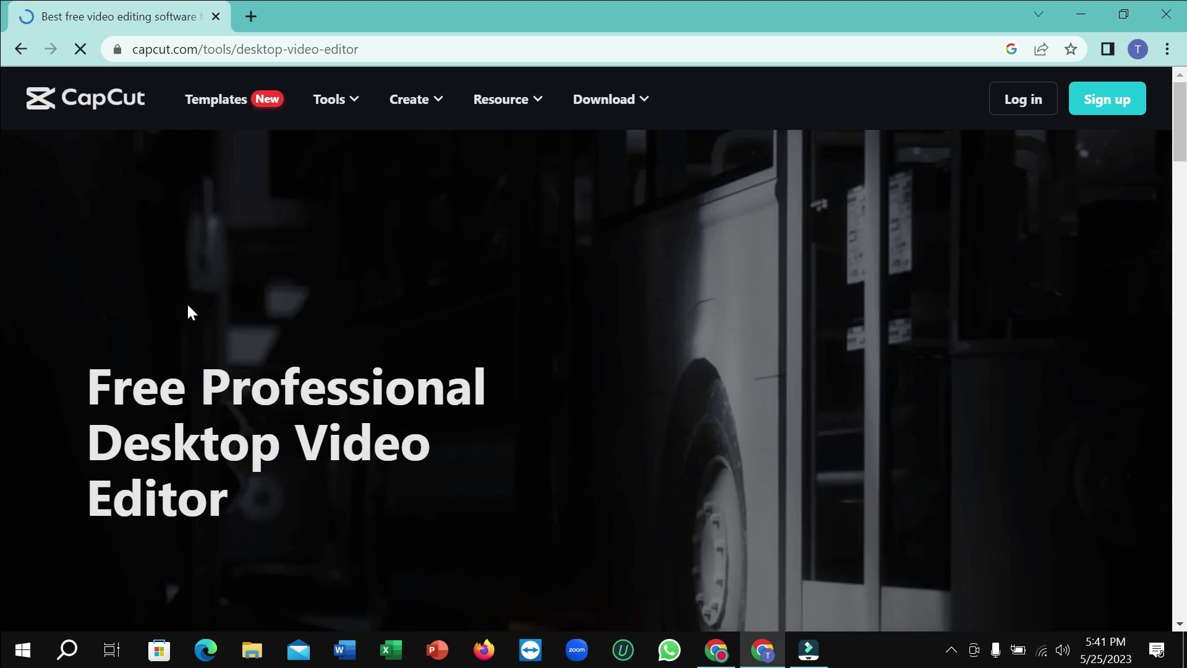
scroll(190, 306, "down", 3)
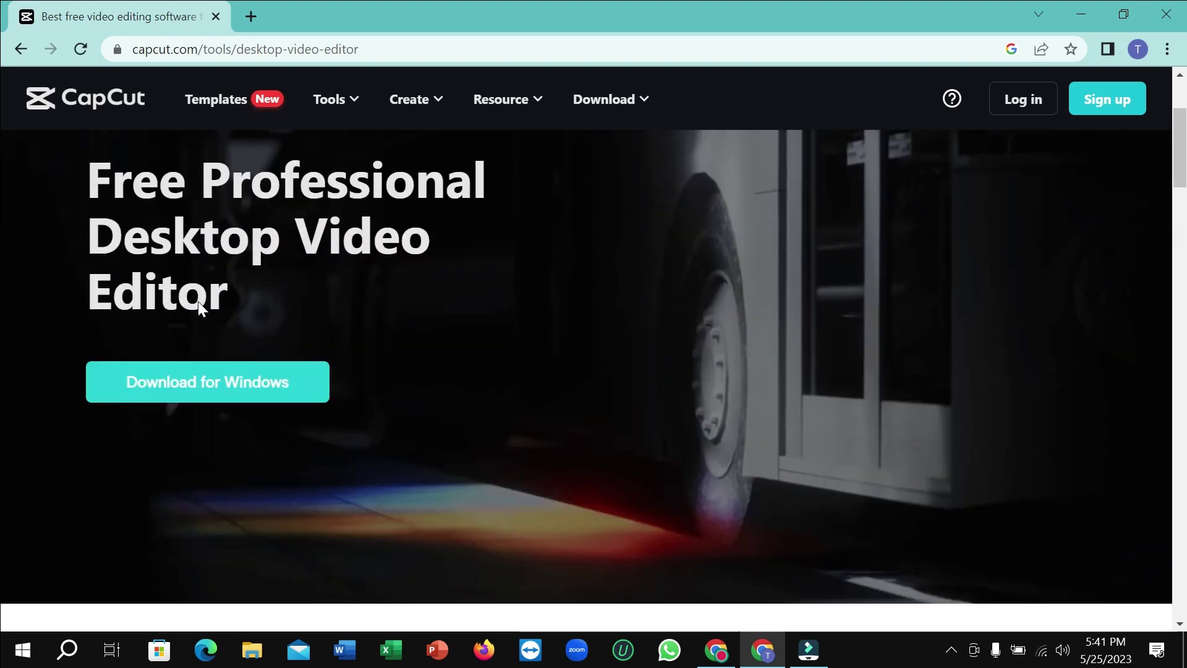
scroll(196, 316, "down", 1)
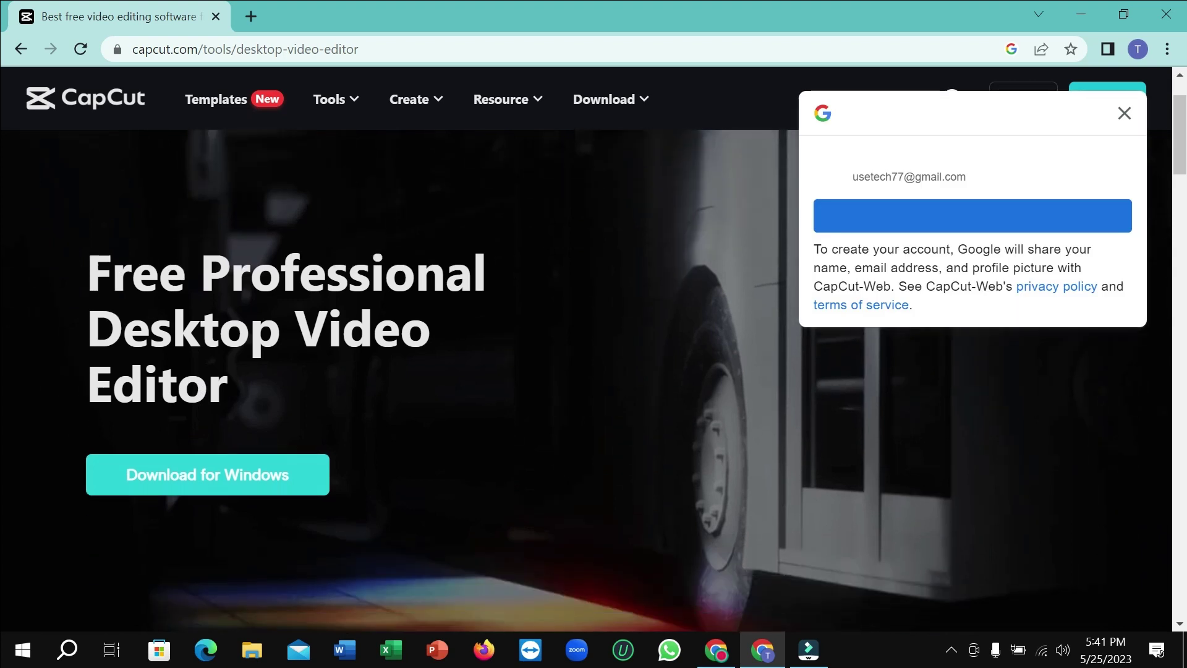
left_click(1124, 115)
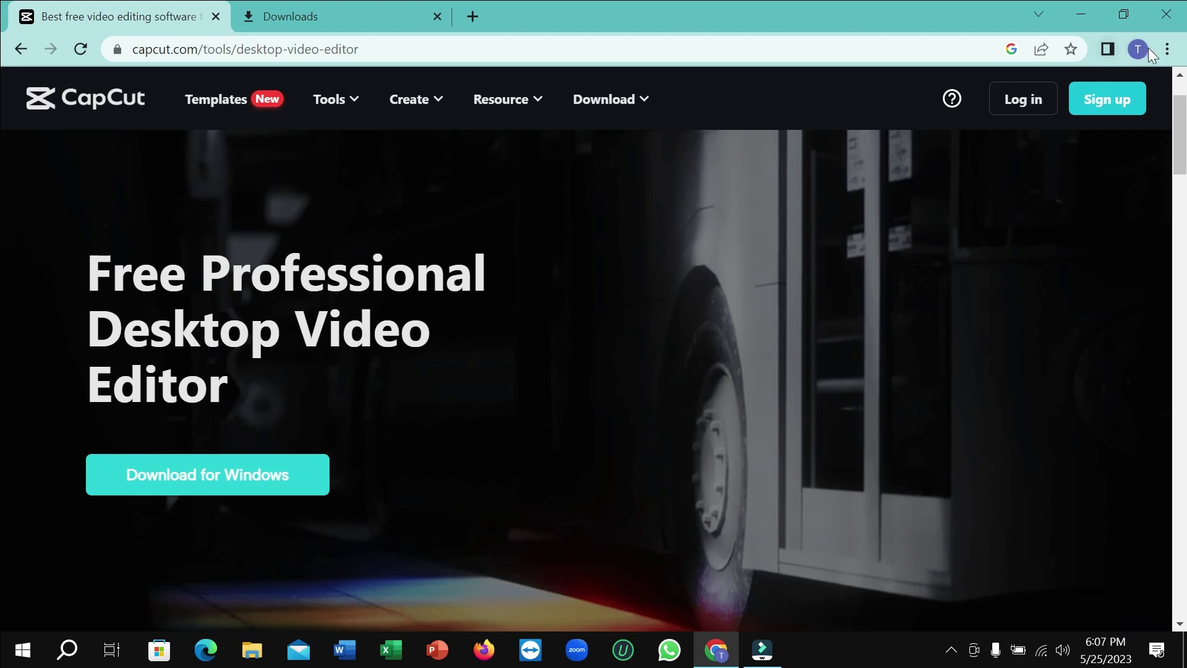
Reveal the downloaded CapCut .exe installer in its folder via Chrome's Downloads list
left_click(1166, 48)
left_click(1038, 181)
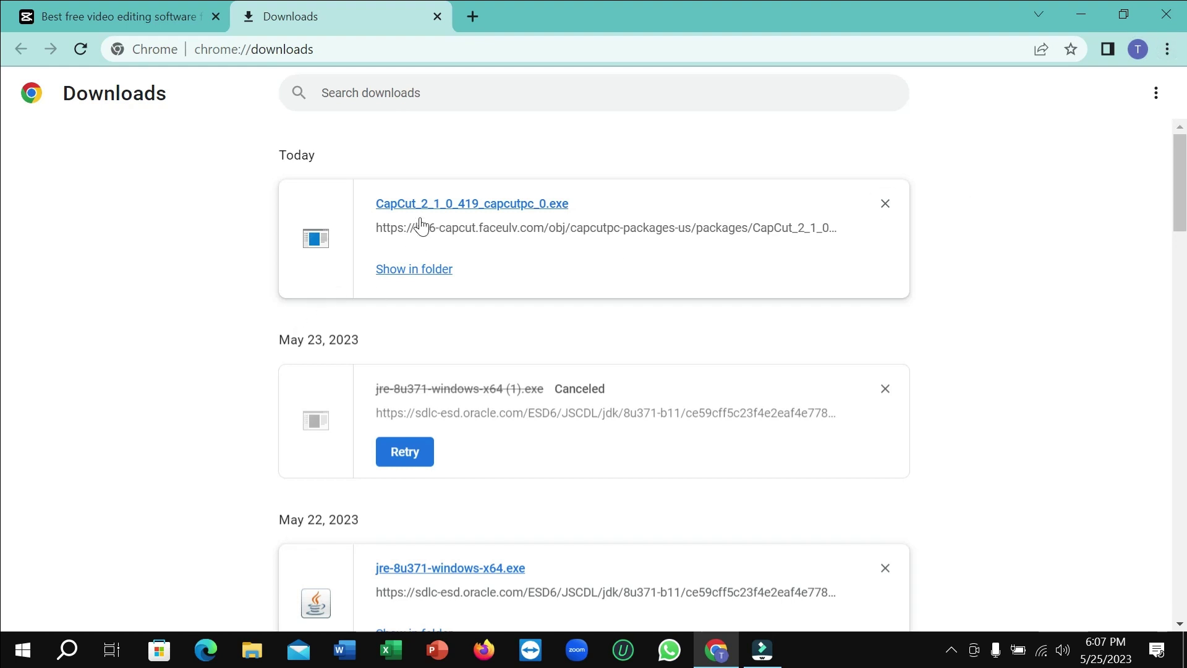
left_click(415, 274)
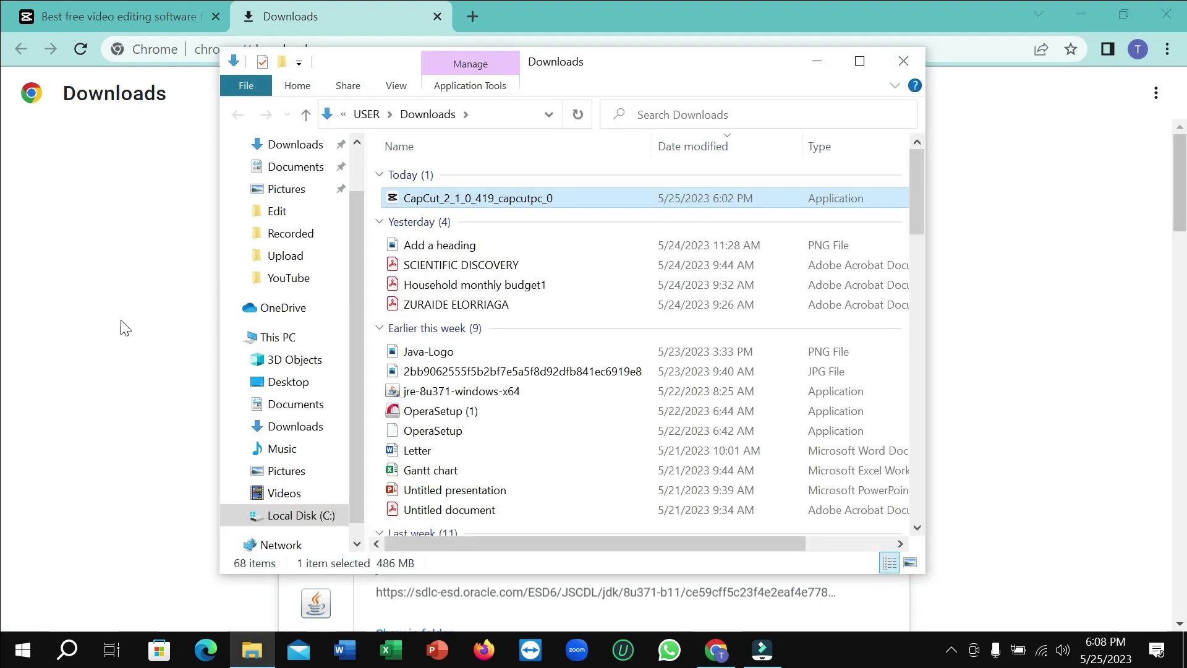
left_click(1090, 24)
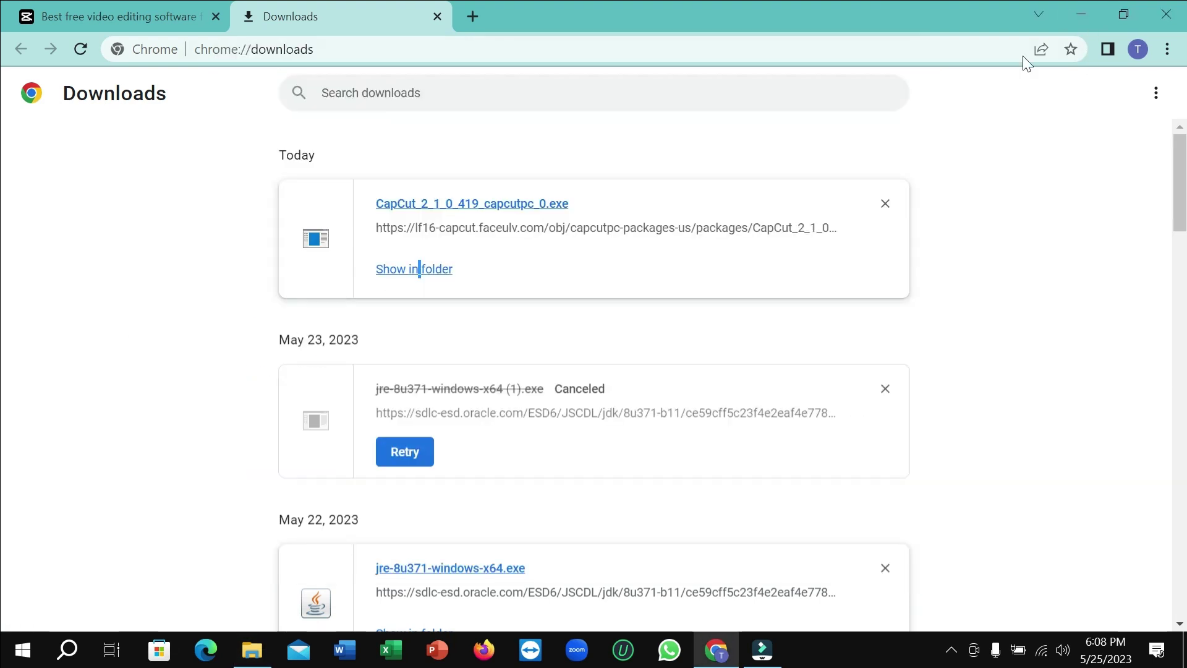
Run the CapCut .exe, accept the license agreement, and install with 'Install now'
double_click(587, 201)
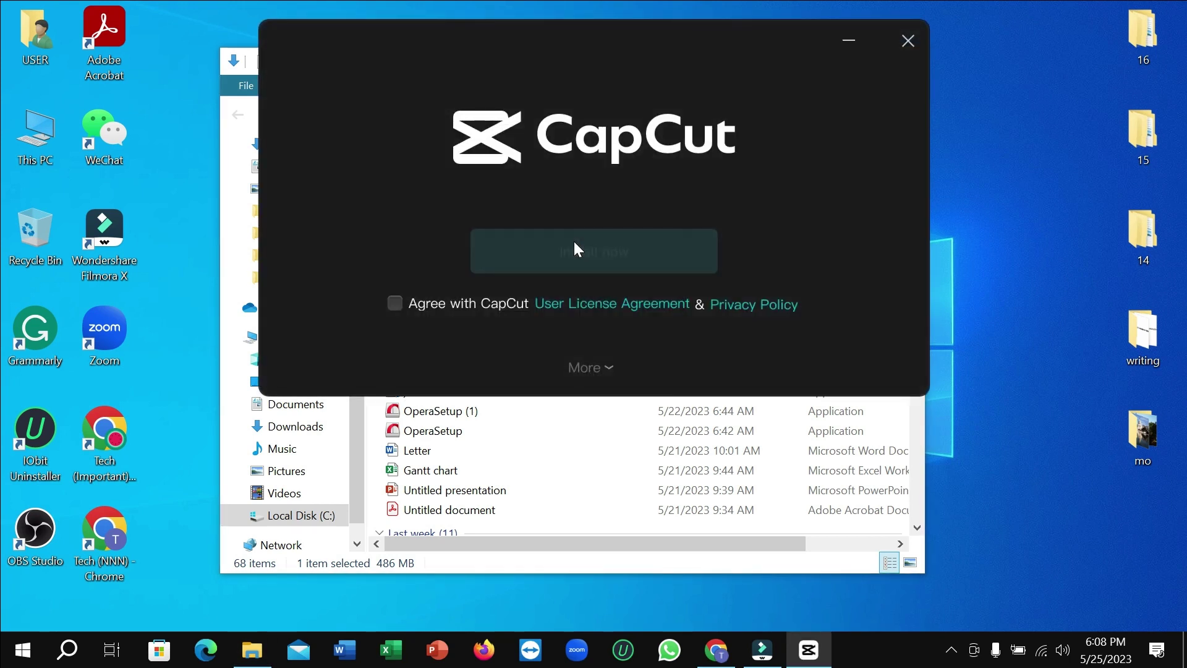
left_click(401, 304)
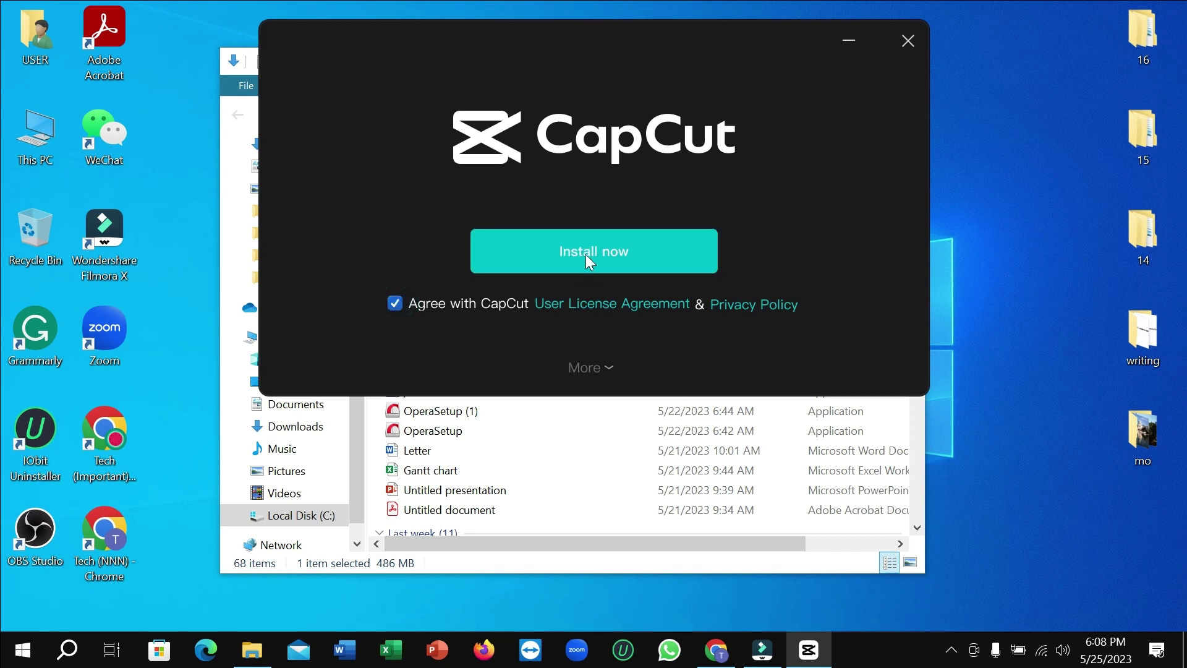
left_click(585, 254)
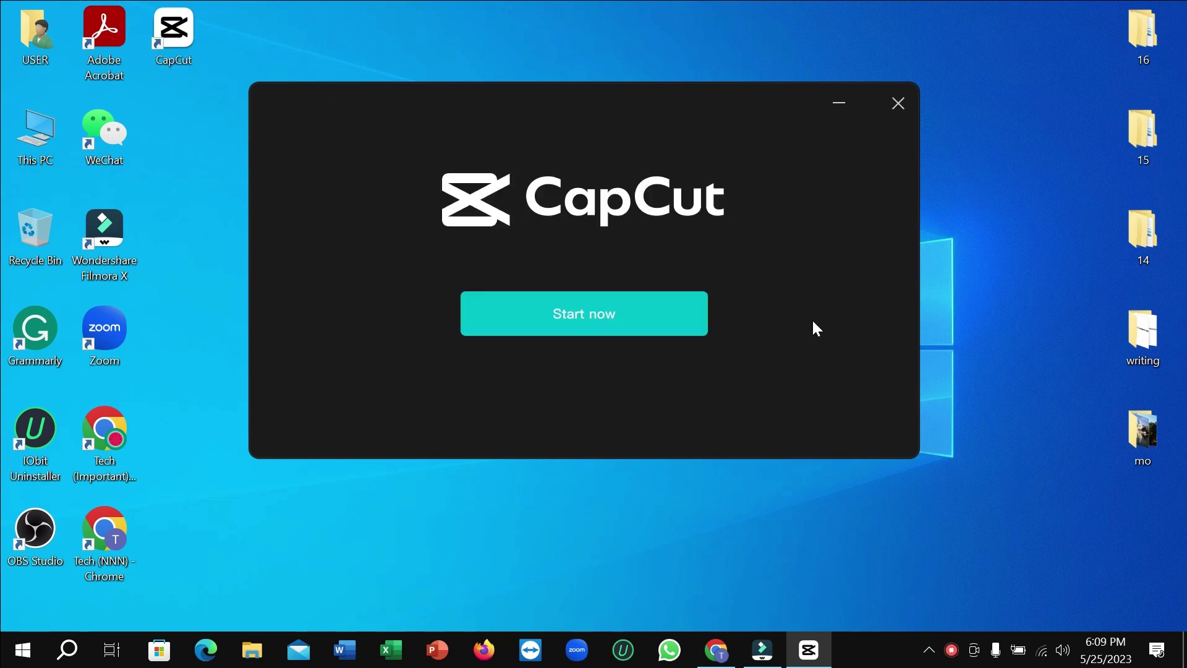
Start CapCut with 'Start now' and close the Version update dialog
left_click(624, 318)
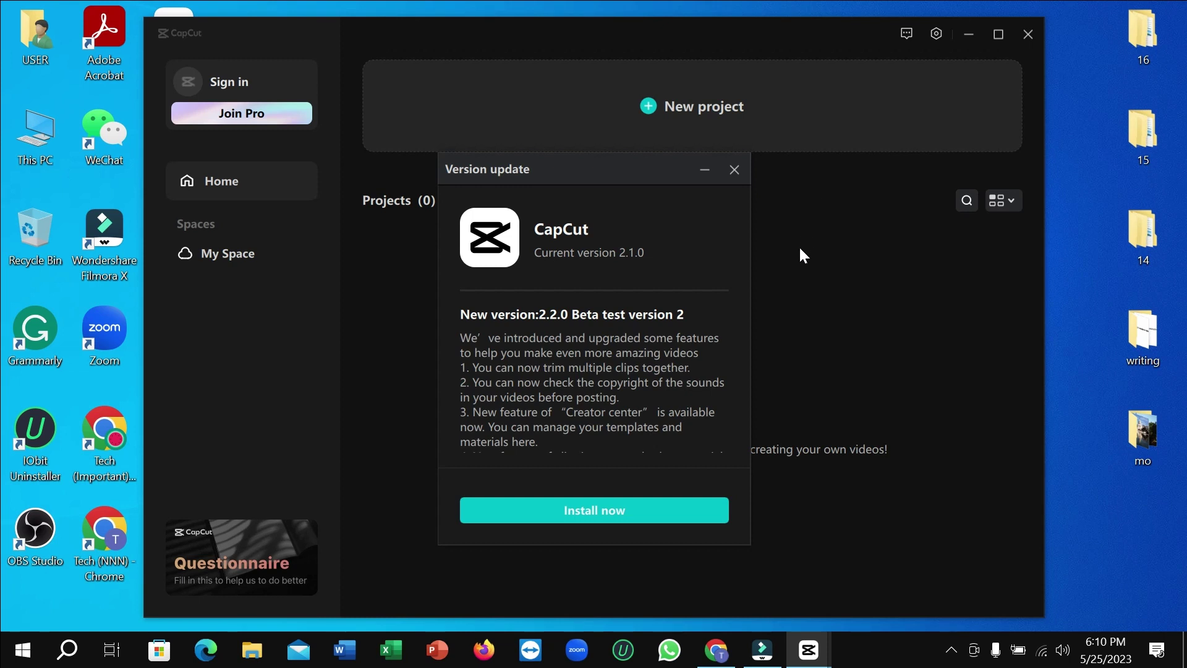
left_click(733, 171)
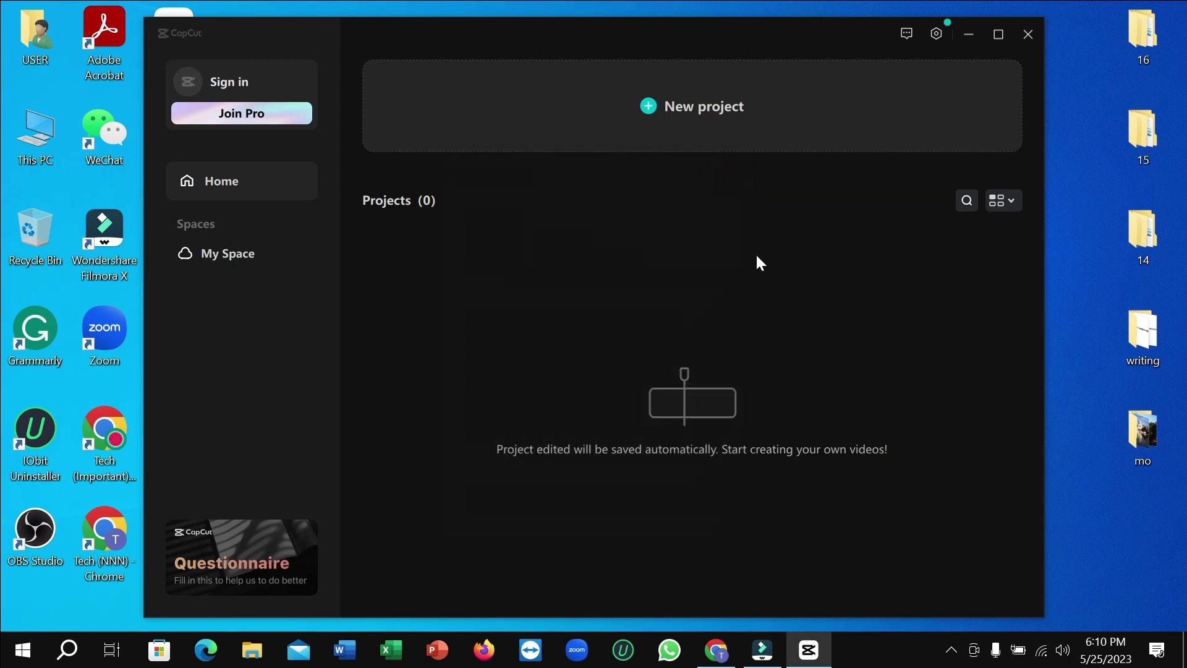
Choose the 'New project' card on CapCut's Home screen
left_click(236, 193)
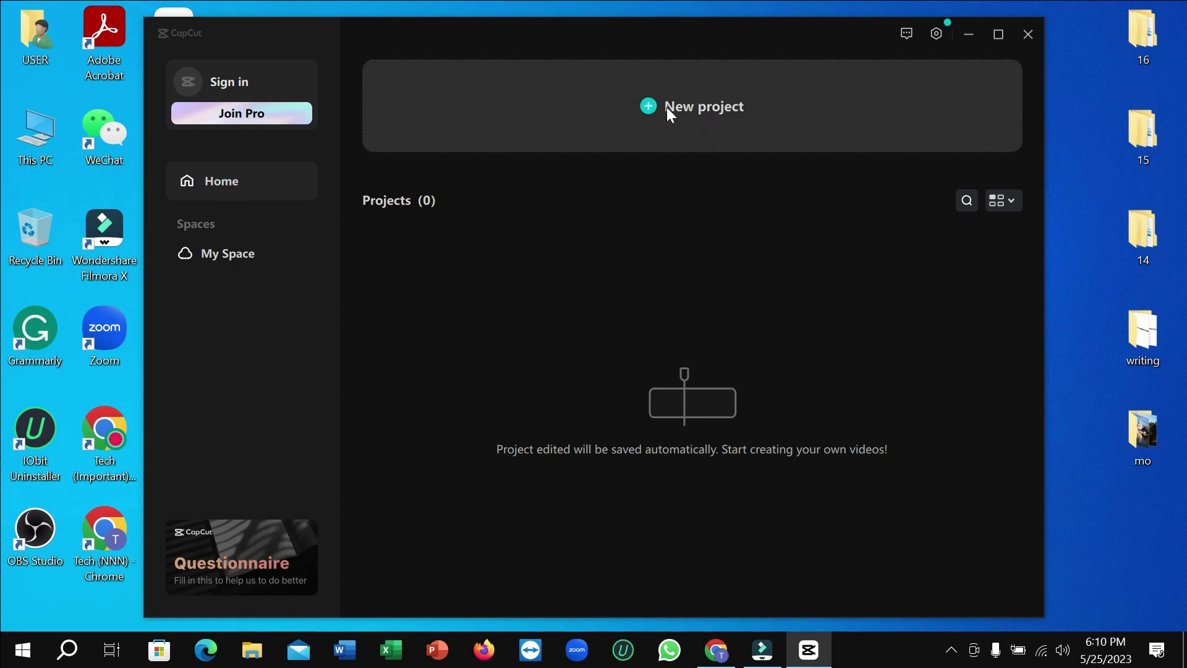
left_click(668, 131)
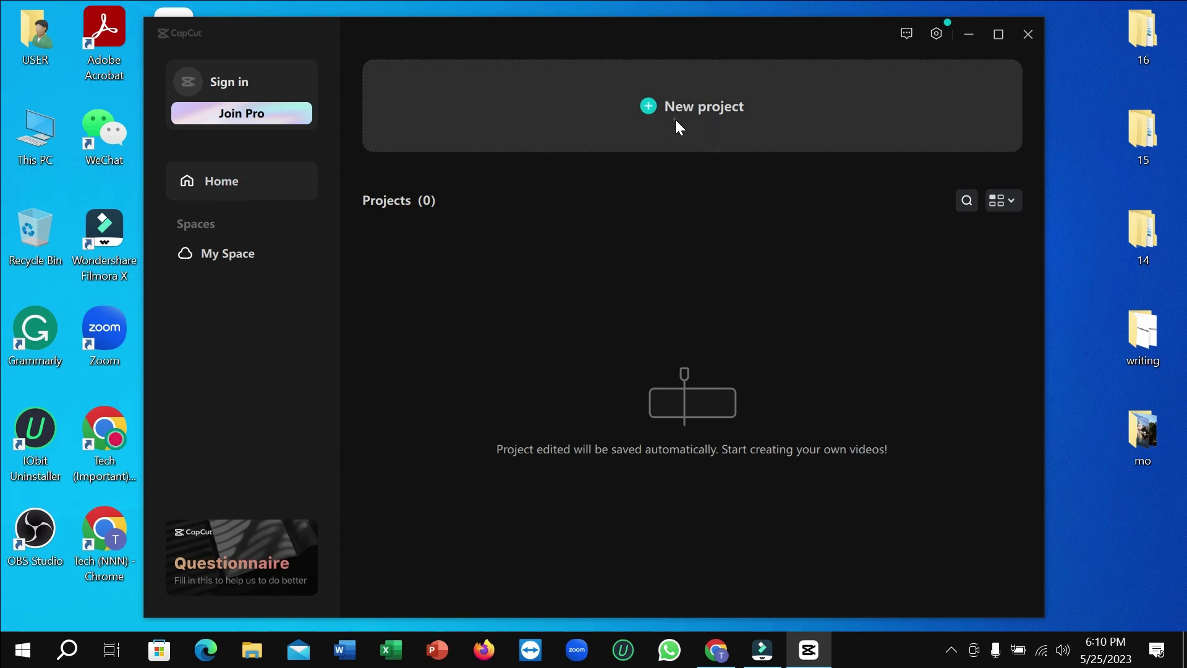